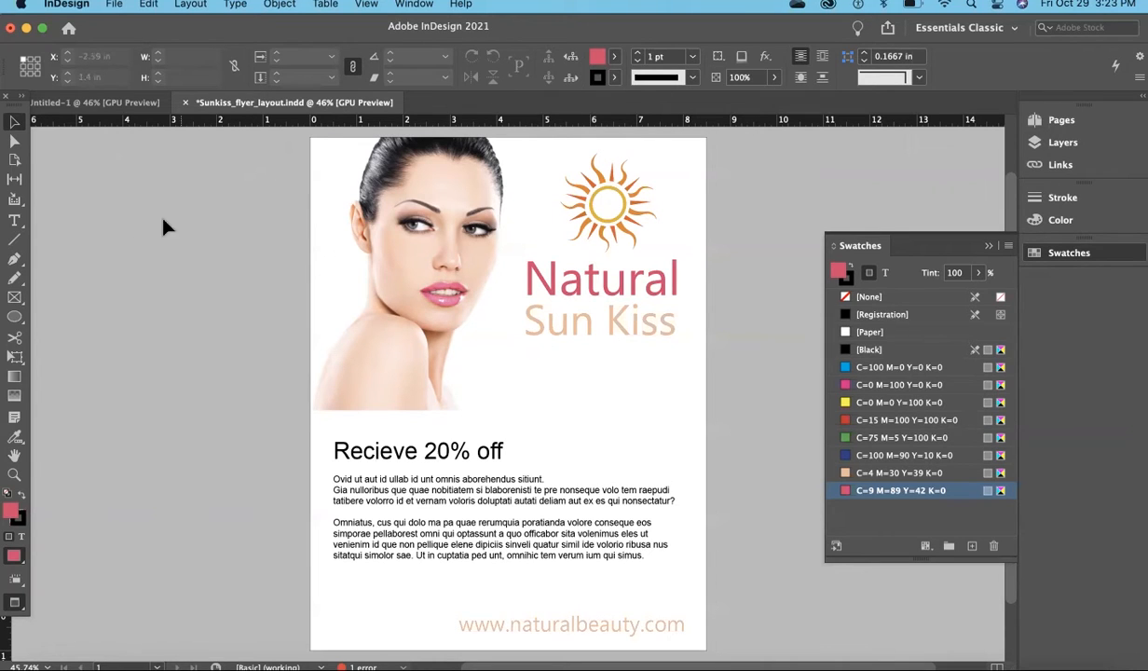
# Draw a rectangle about 8.75 × 4.02 in across the page's full bleed width, between the photo's lower edge and the website footer
pyautogui.click(15, 318)
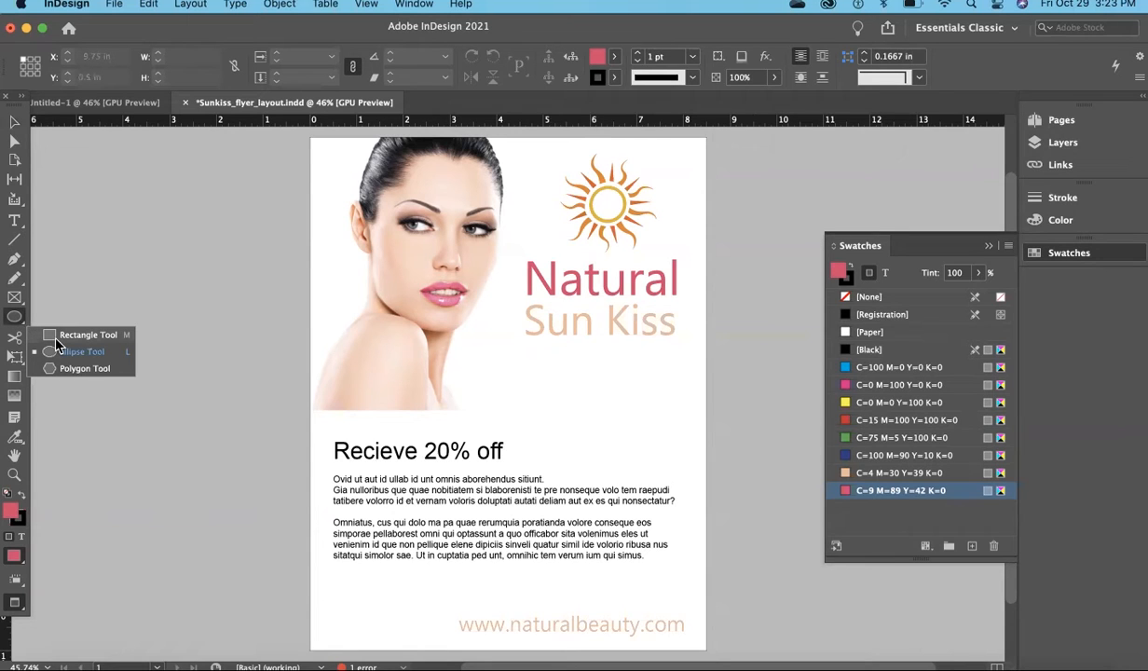
pyautogui.click(58, 337)
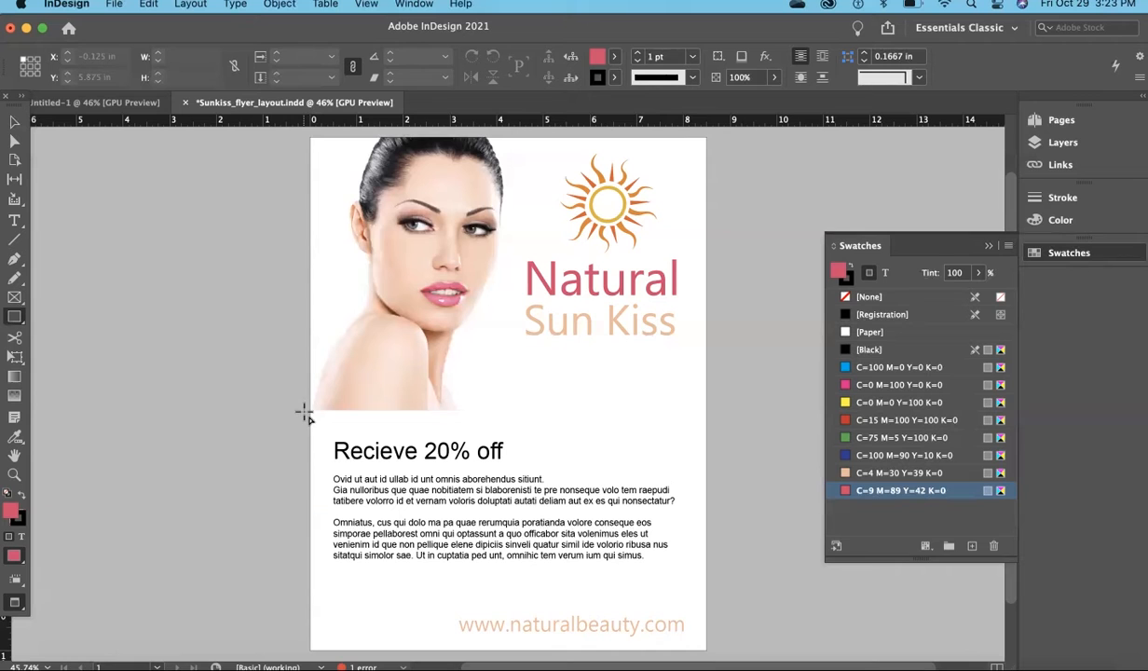
pyautogui.press('w')
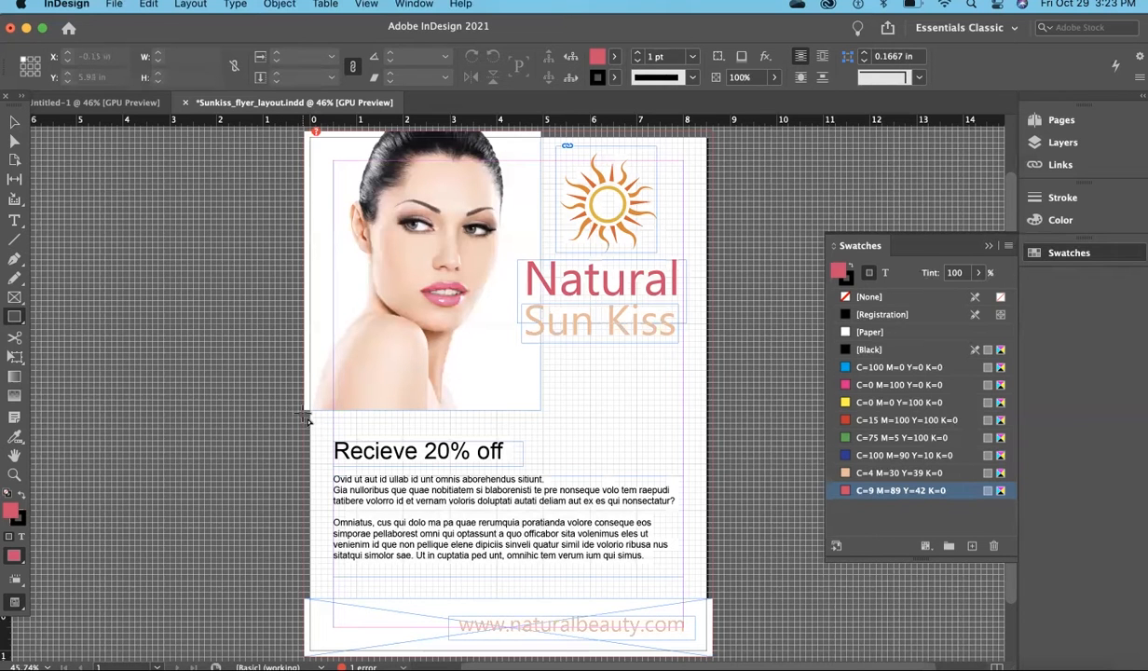
pyautogui.moveTo(307, 413); pyautogui.dragTo(715, 606)
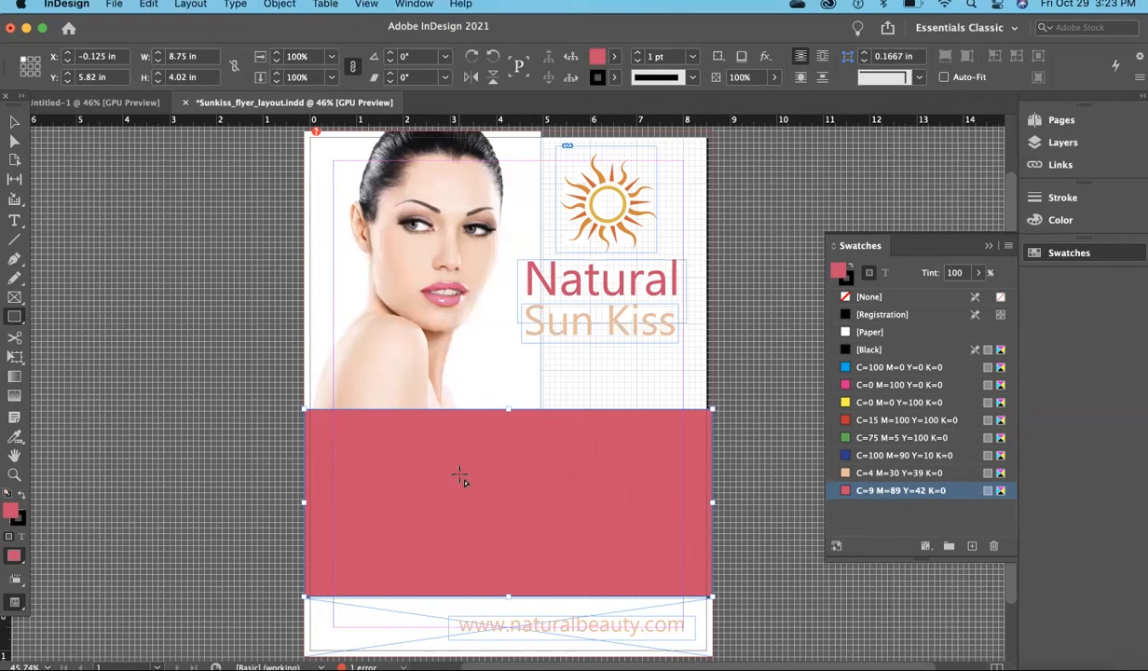
# Fill the new rectangle with the C=4 M=30 Y=39 K=0 swatch and set its stroke to None
pyautogui.click(874, 474)
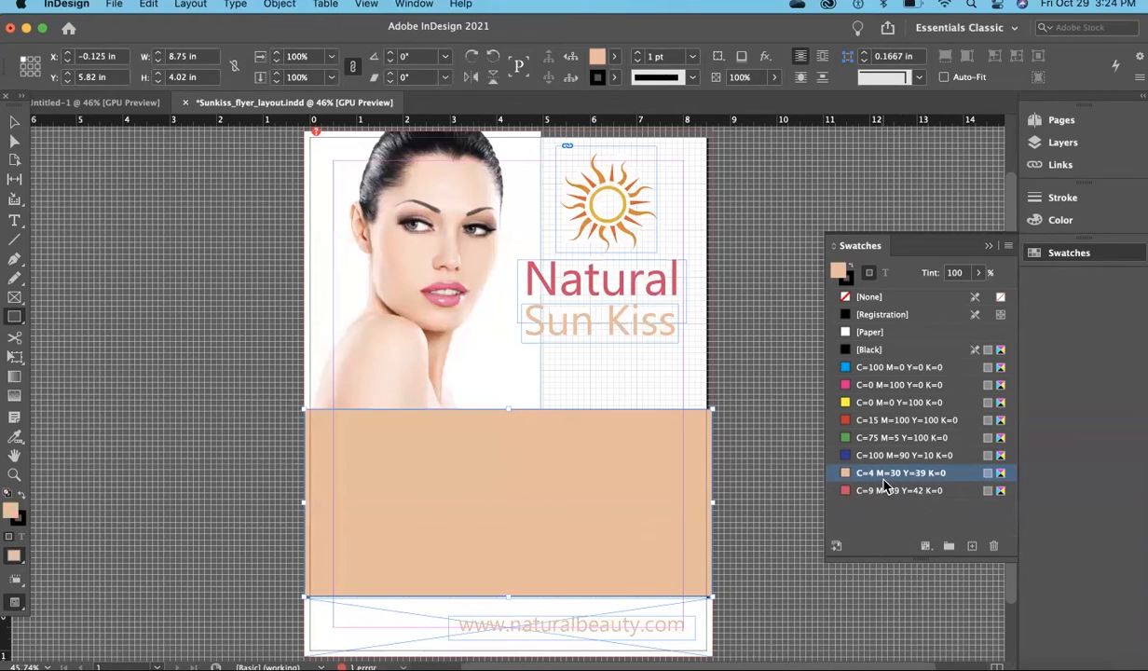
pyautogui.click(14, 122)
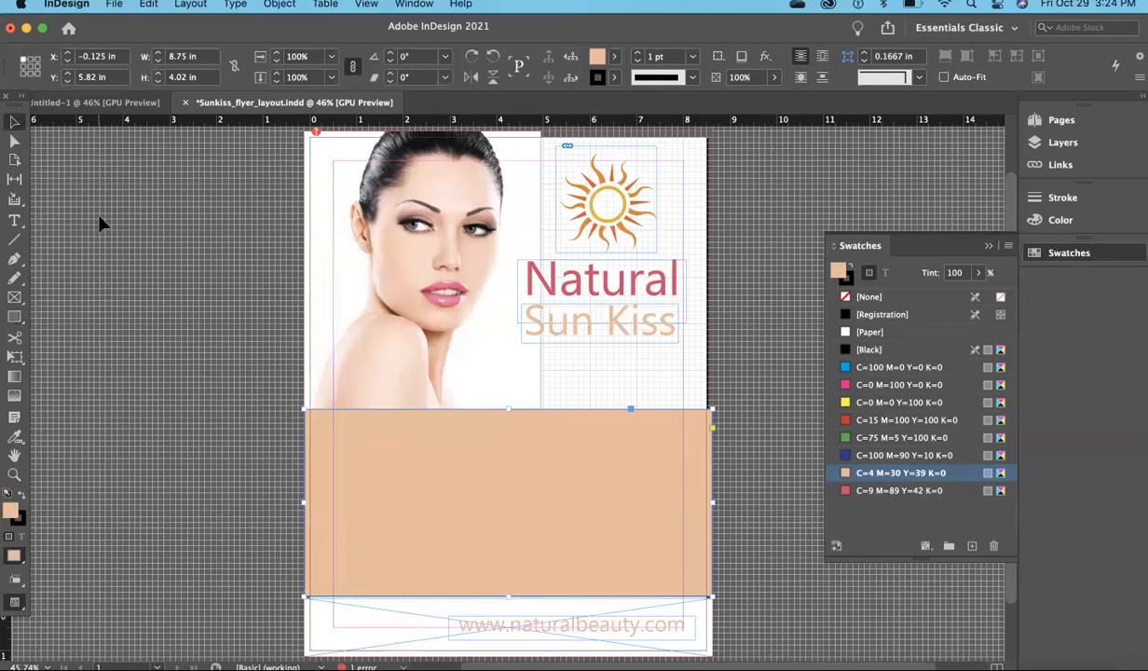
pyautogui.click(247, 367)
pyautogui.click(368, 456)
pyautogui.click(847, 280)
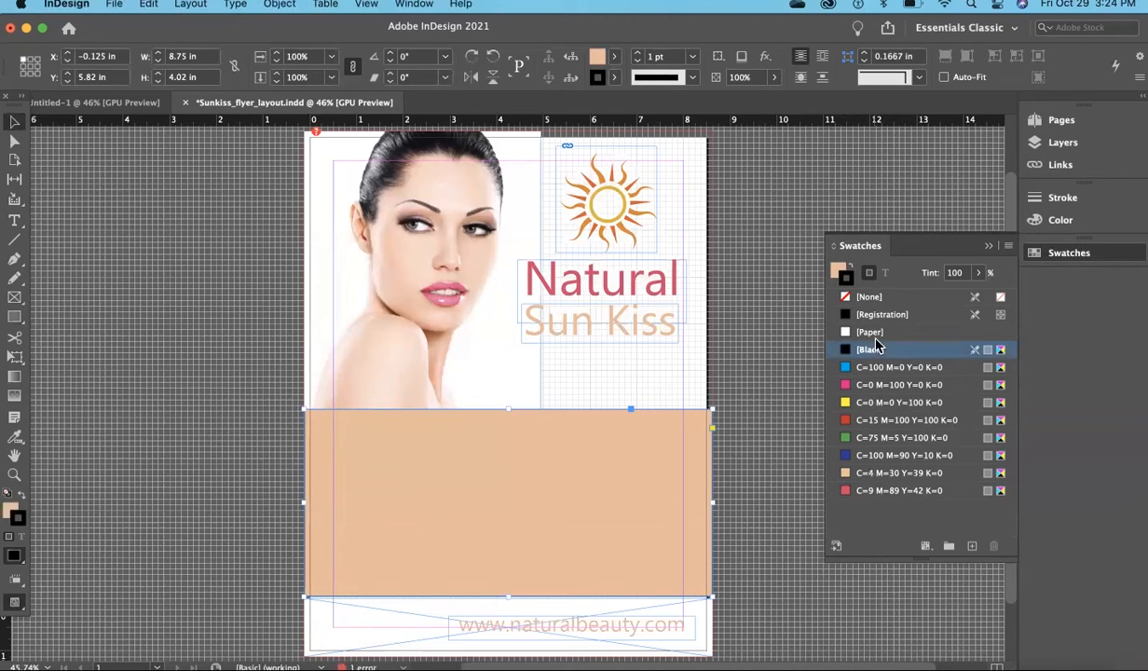
pyautogui.click(871, 298)
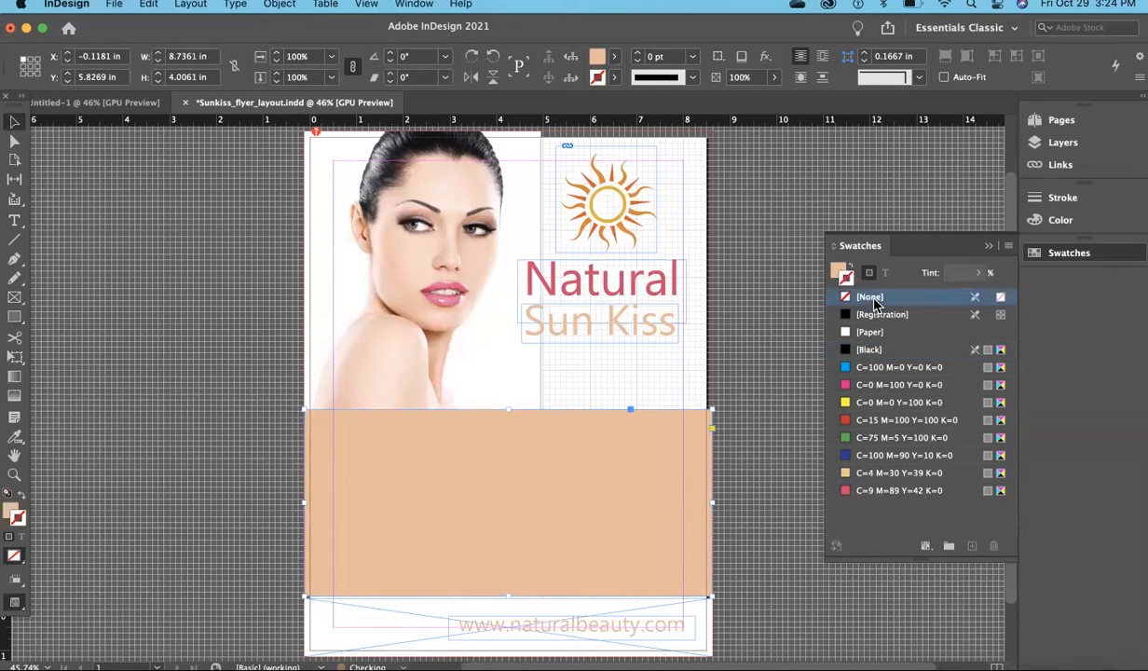
# Send the peach rectangle behind the headline and body text
pyautogui.rightClick(669, 487)
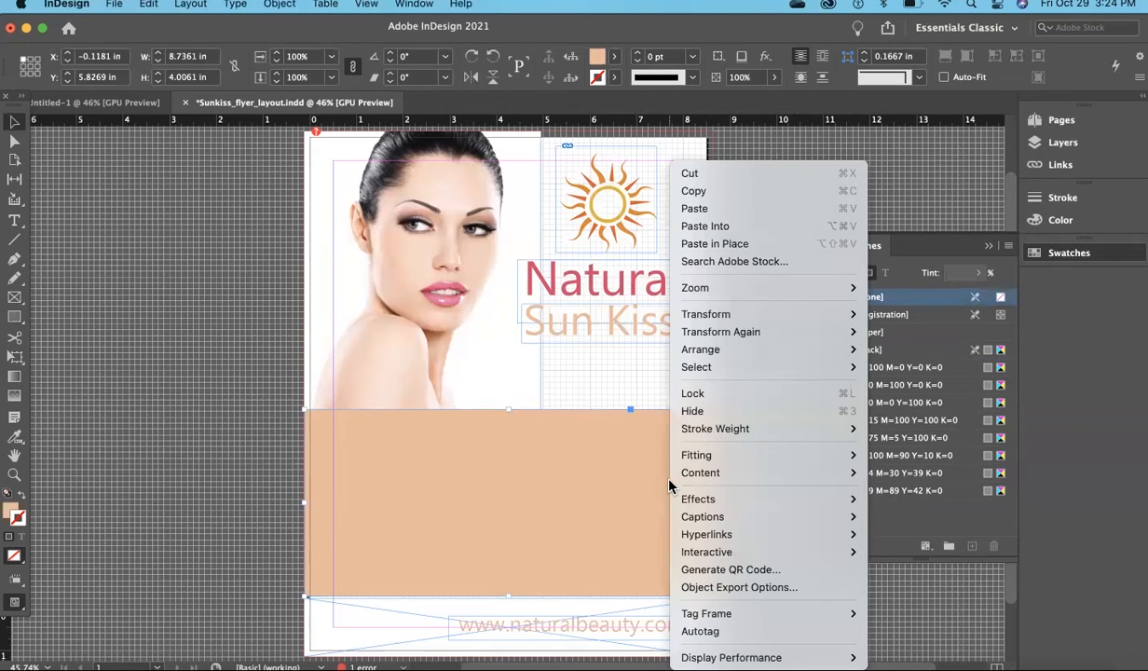
pyautogui.moveTo(718, 454)
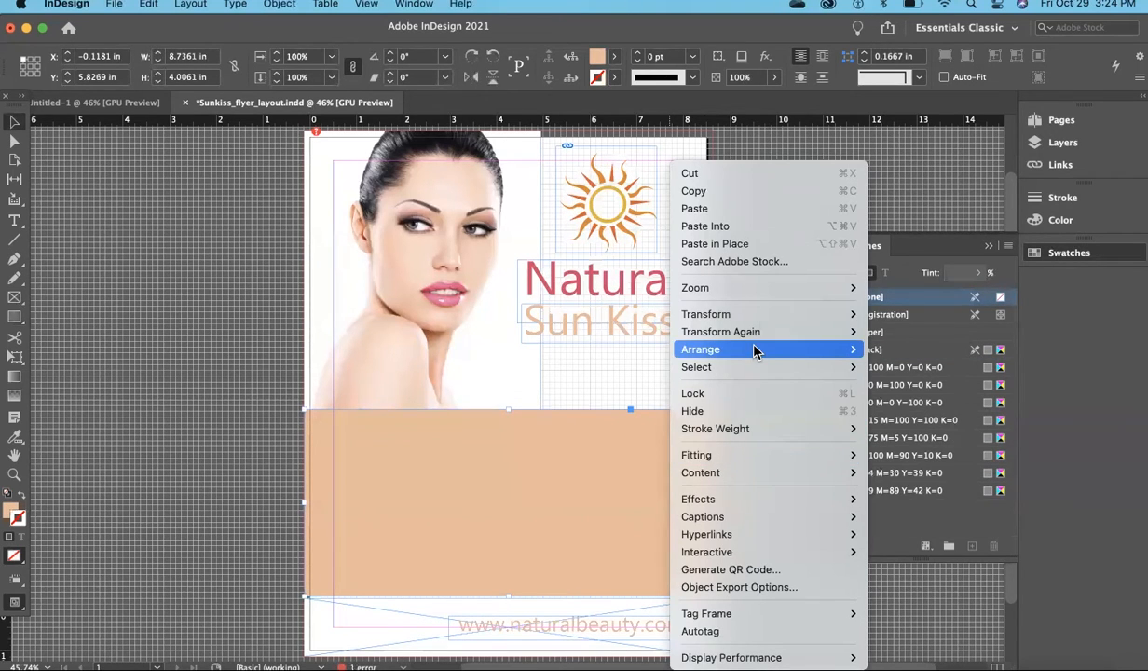
pyautogui.moveTo(731, 348)
pyautogui.click(866, 365)
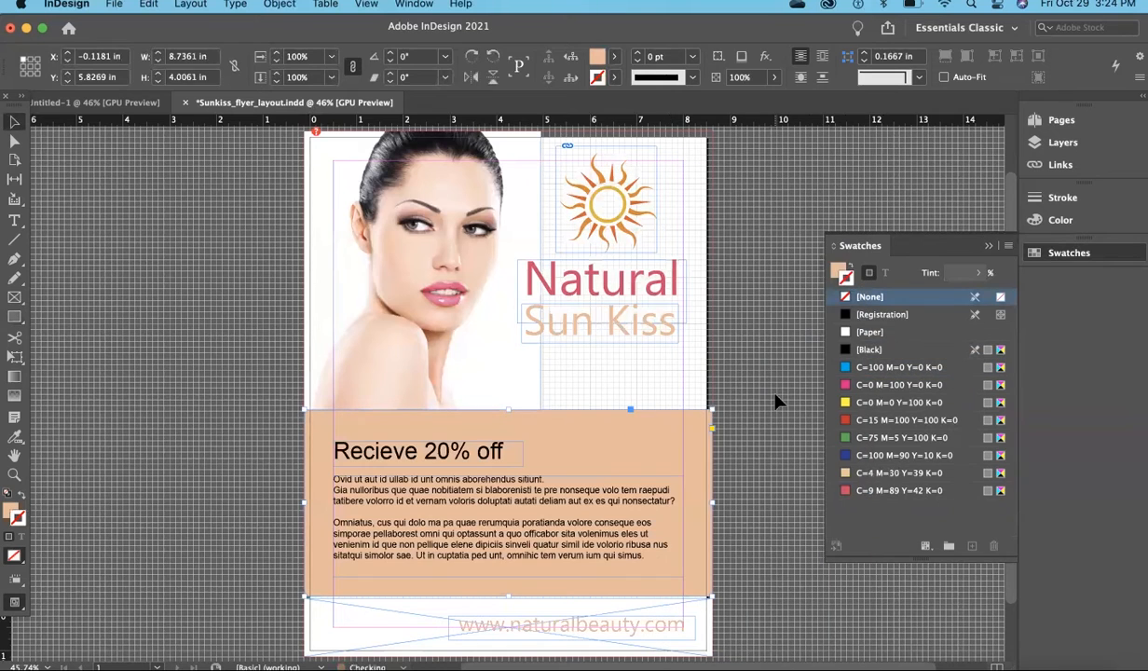
pyautogui.click(776, 401)
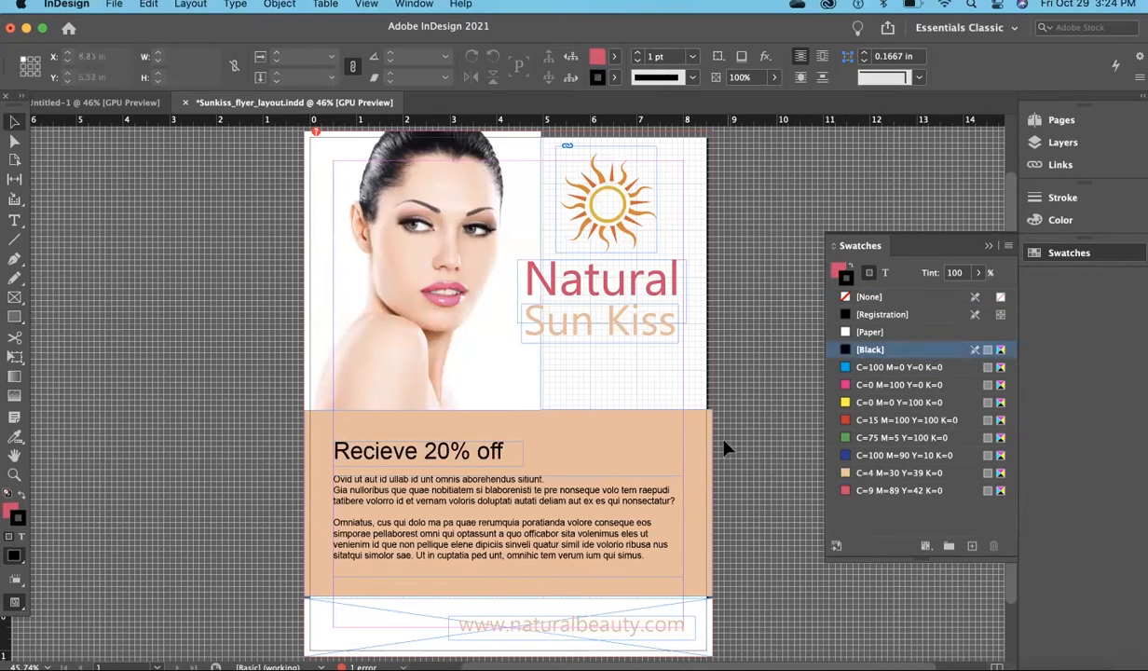
# Extend the peach rectangle's lower edge down to the footer frame, for a height of about 4.13 in
pyautogui.click(698, 447)
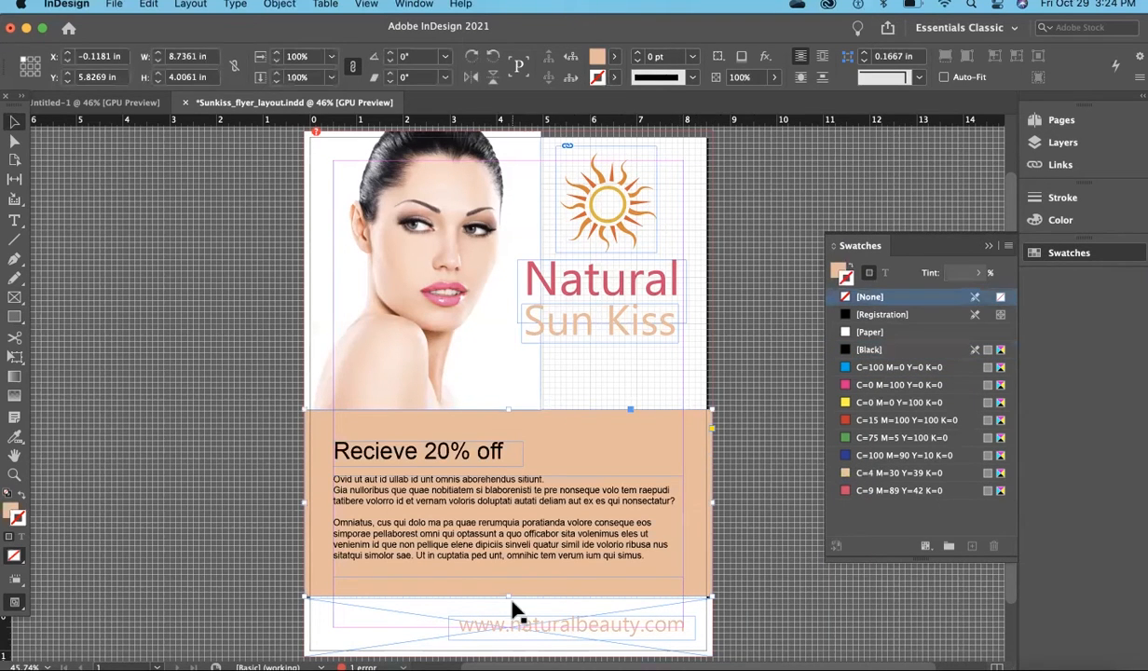
pyautogui.moveTo(508, 597); pyautogui.dragTo(508, 601)
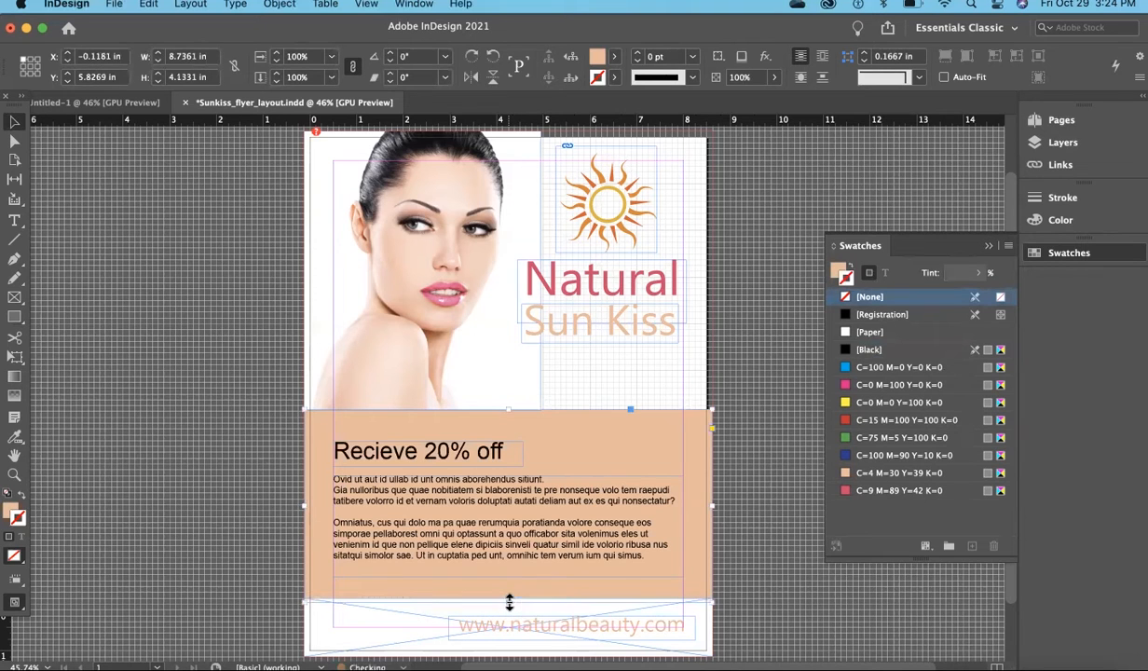
pyautogui.click(746, 557)
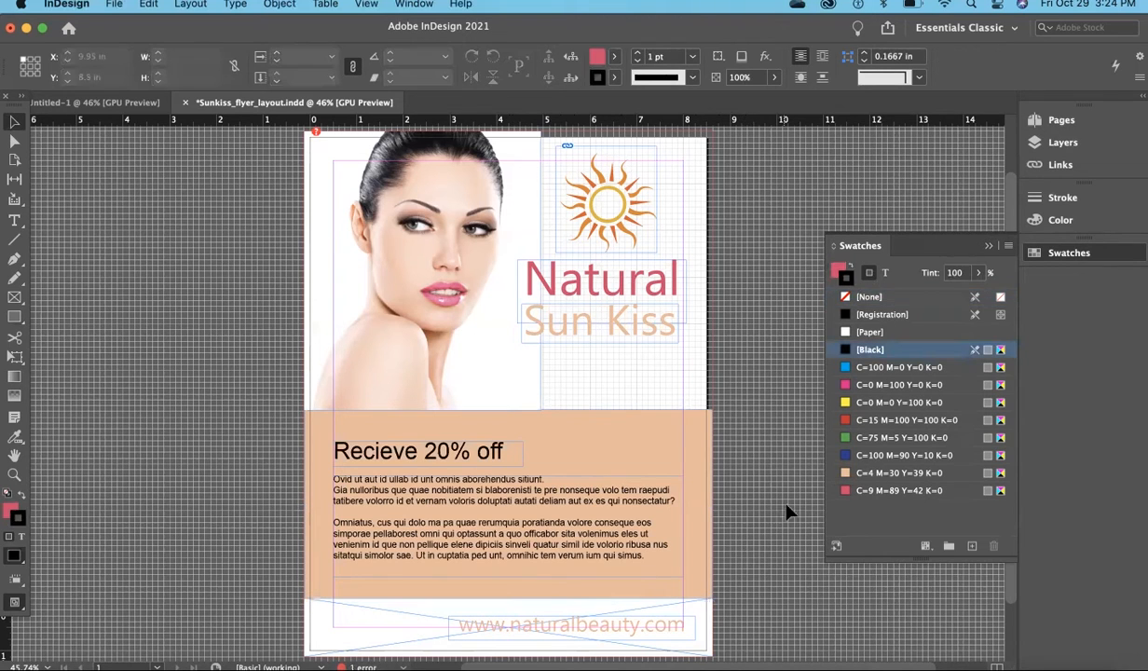
# Try to slant the peach rectangle's upper edge by raising its upper-right corner point to about Y 4.7 in
pyautogui.click(705, 456)
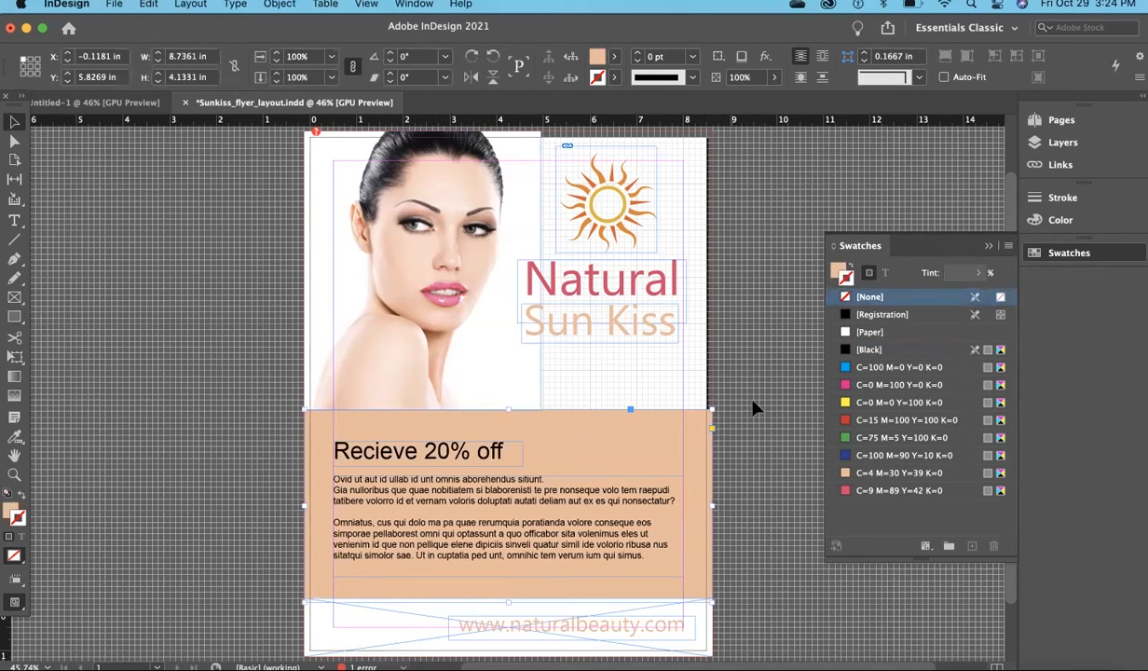
pyautogui.scroll(-1, 773, 433)
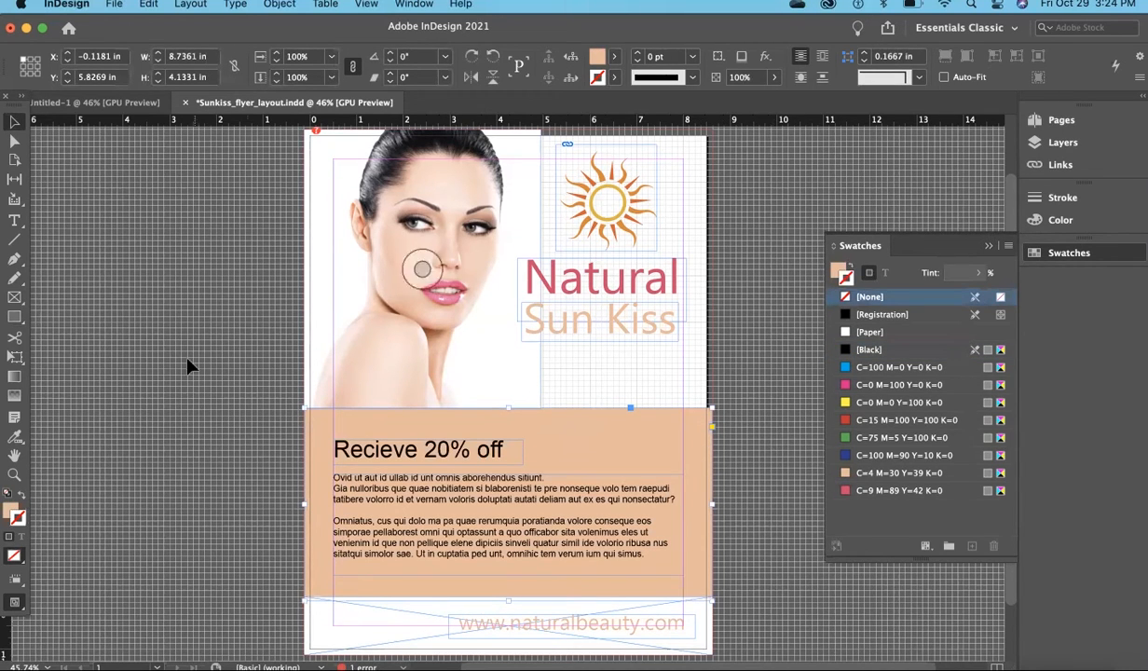
pyautogui.click(14, 145)
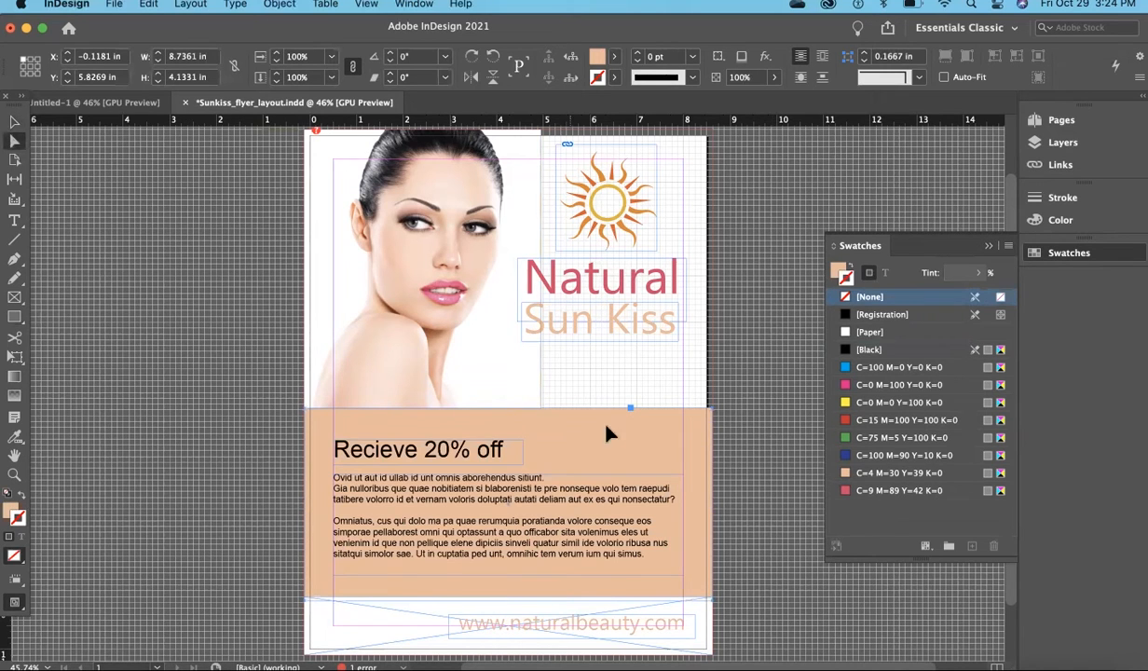
pyautogui.click(715, 415)
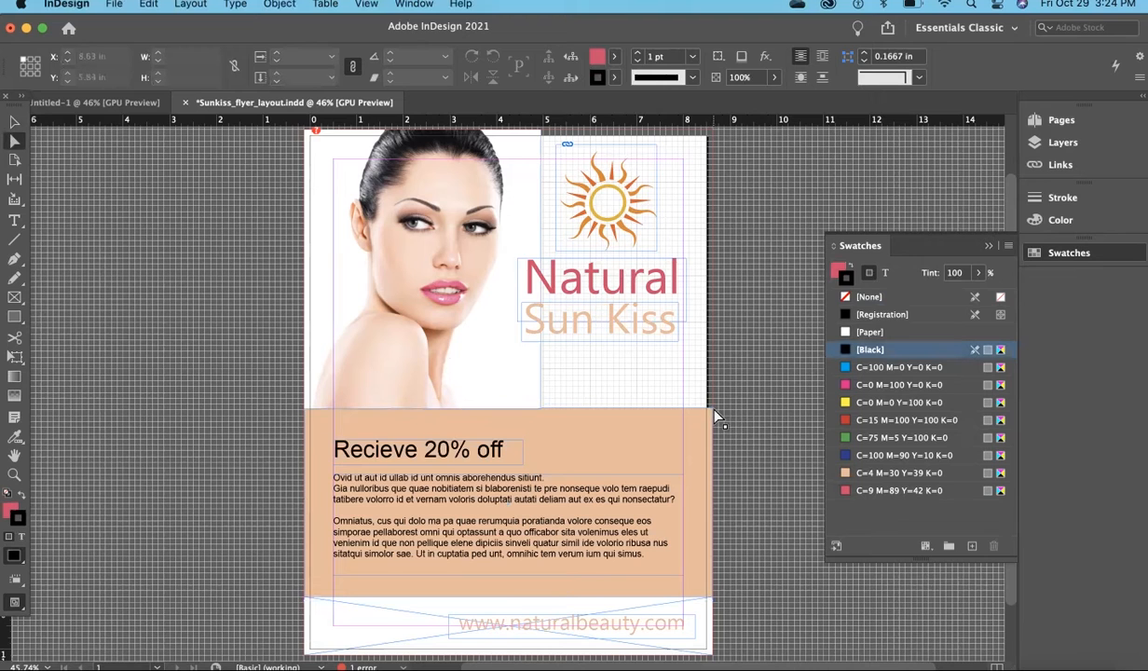
pyautogui.click(712, 413)
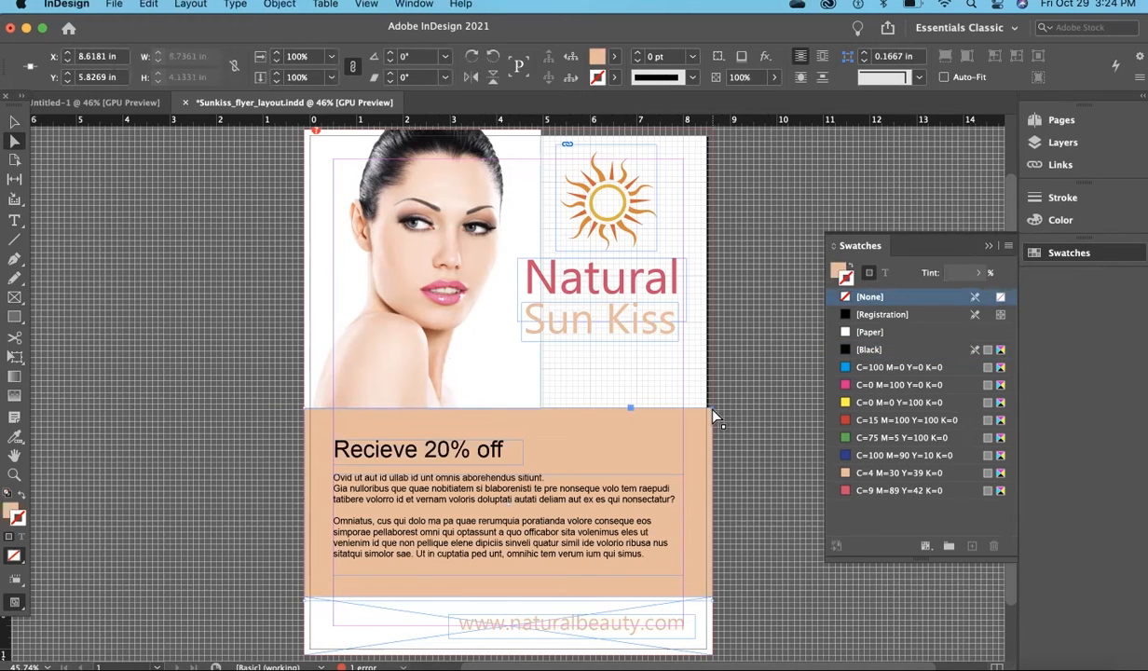
pyautogui.click(712, 410)
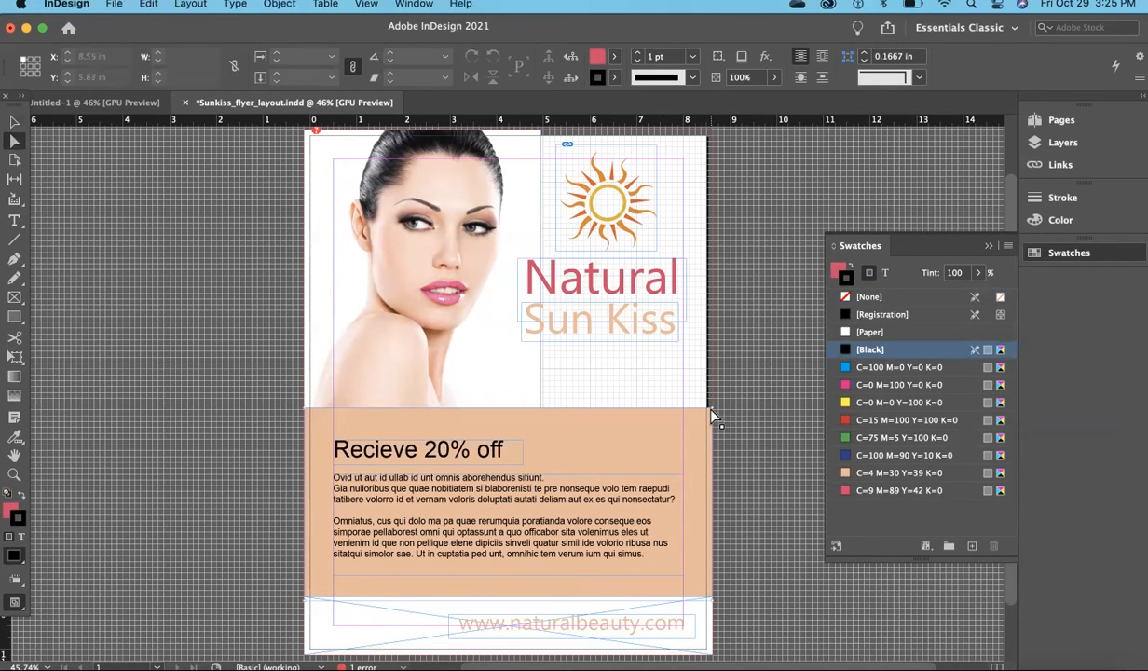
pyautogui.click(712, 413)
pyautogui.moveTo(712, 412); pyautogui.dragTo(715, 363)
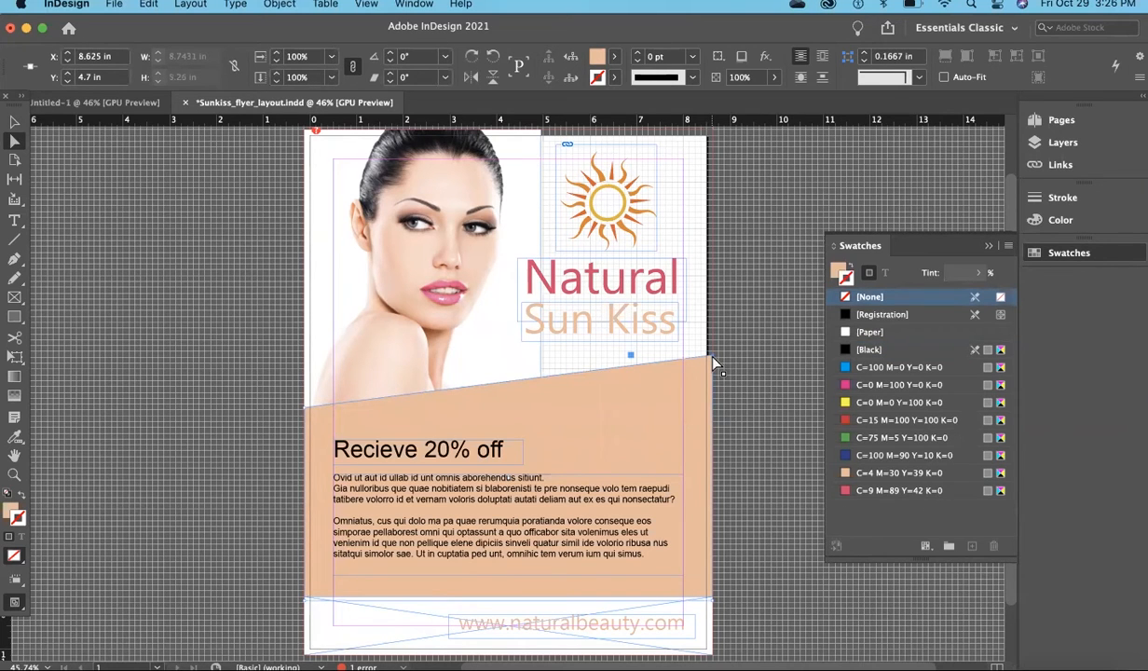
pyautogui.press('super+z')
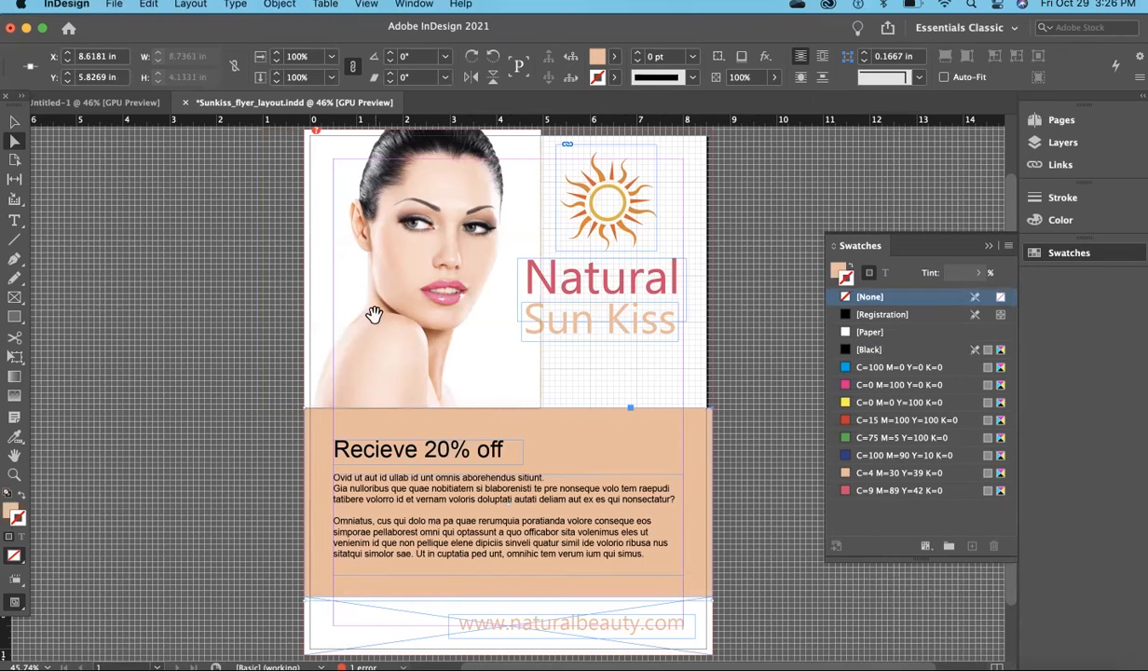
# Add an anchor point near the middle of the peach rectangle's upper edge, at about X 4.12 in
pyautogui.click(21, 265)
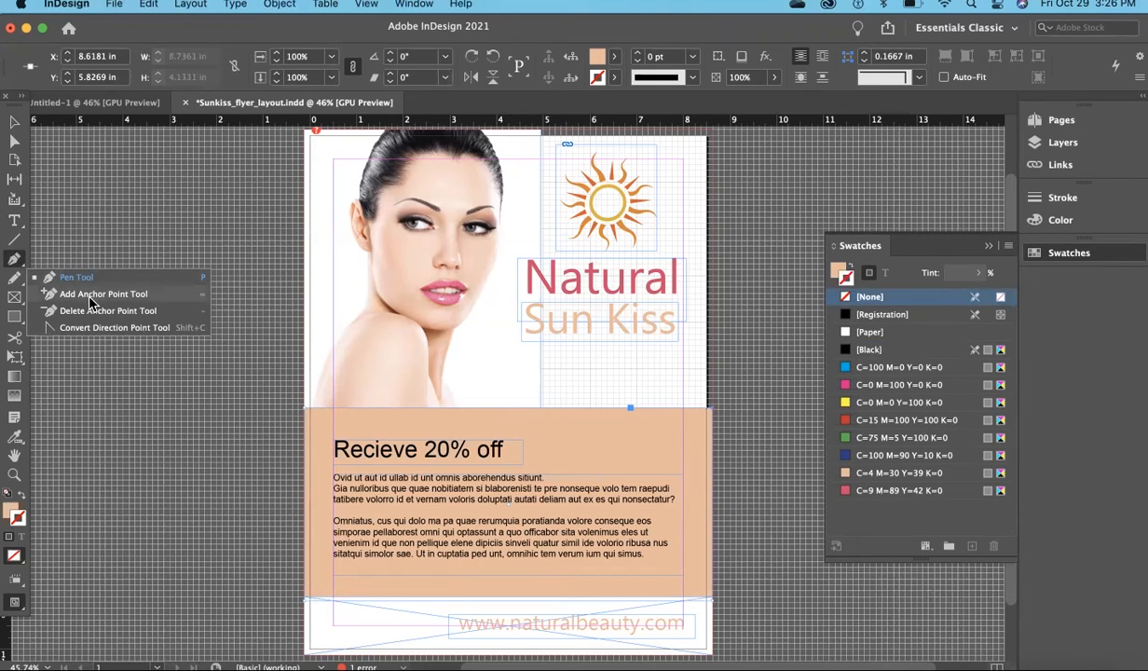
pyautogui.click(89, 296)
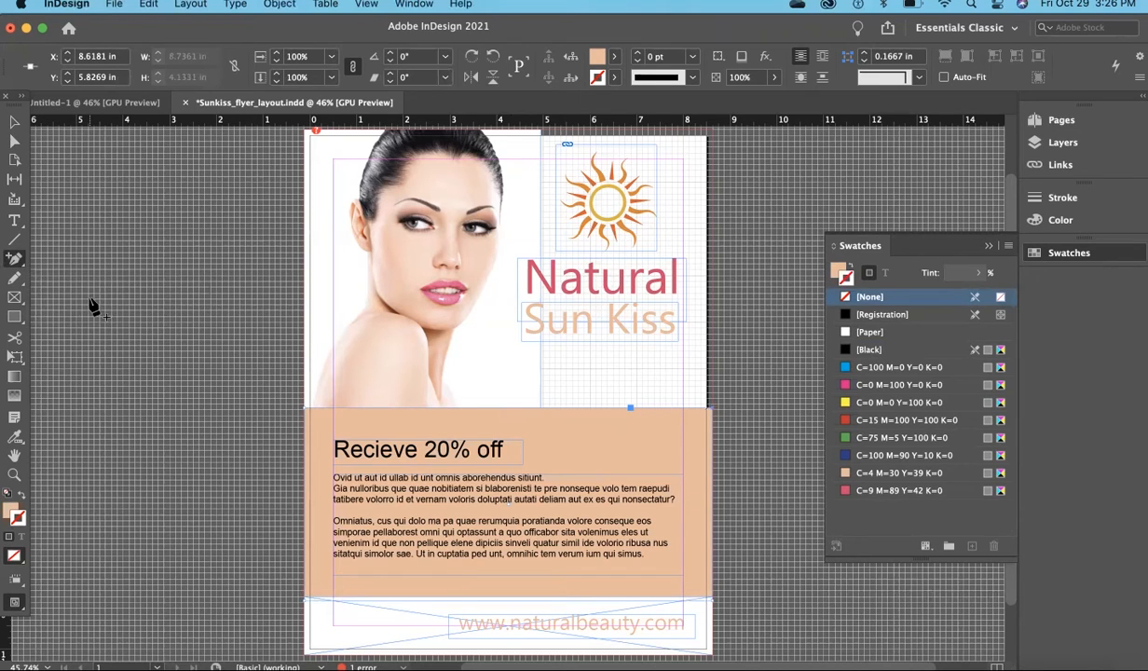
pyautogui.click(503, 408)
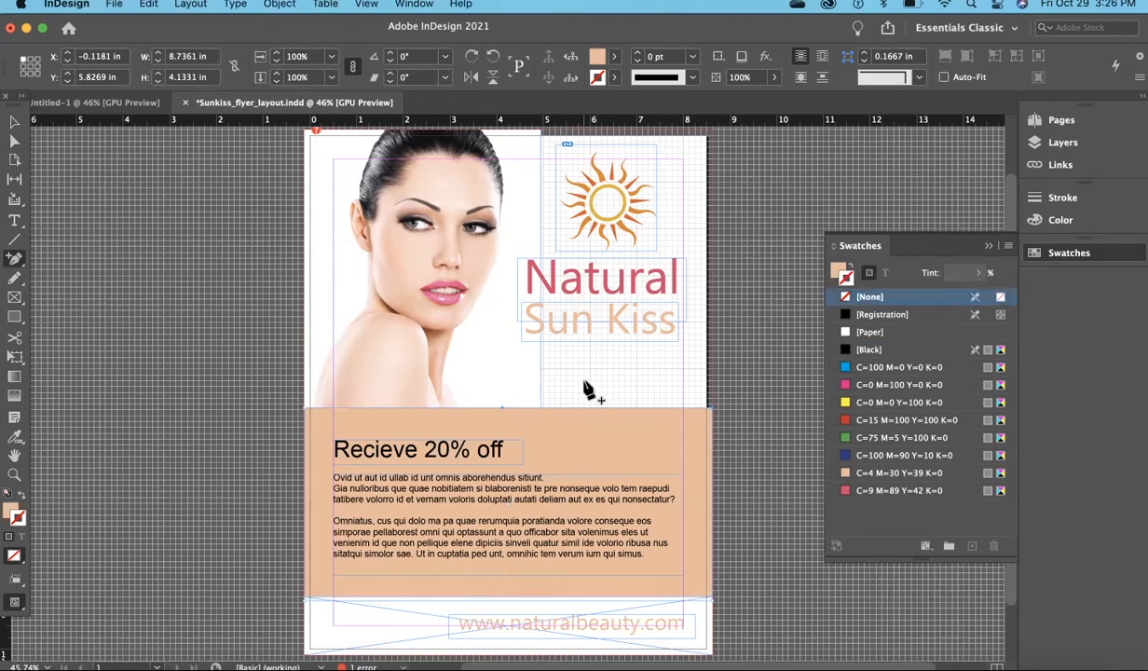
# Convert the middle anchor point to a smooth point, shape the upper edge into a gentle wave rising on the photo side, and preview the page
pyautogui.click(15, 265)
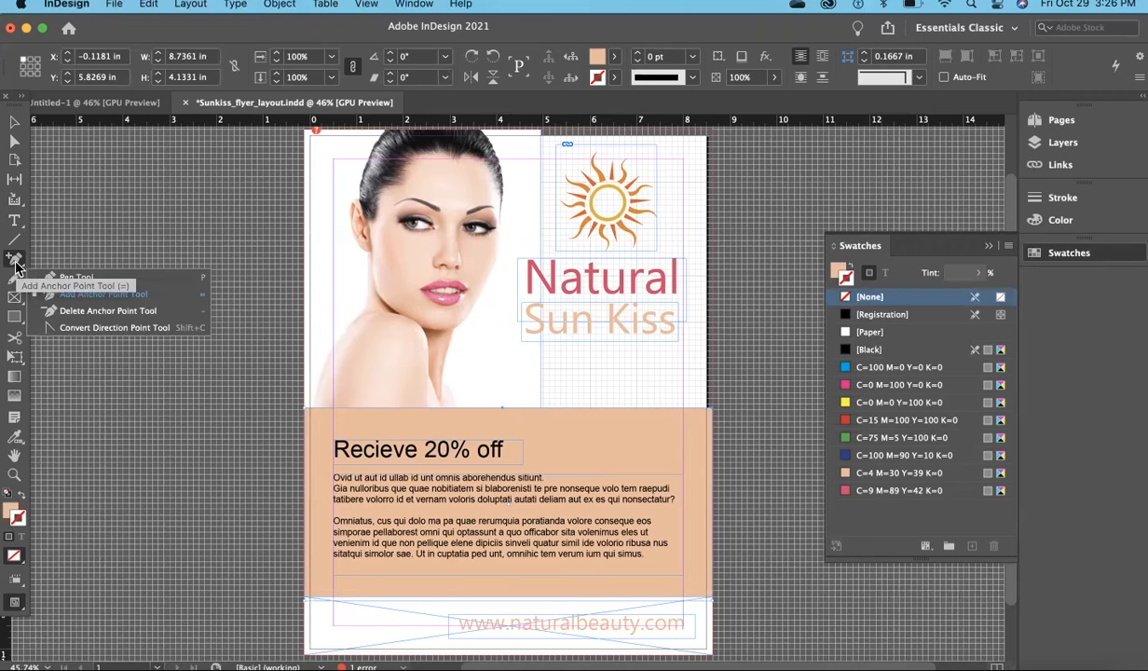
pyautogui.click(157, 328)
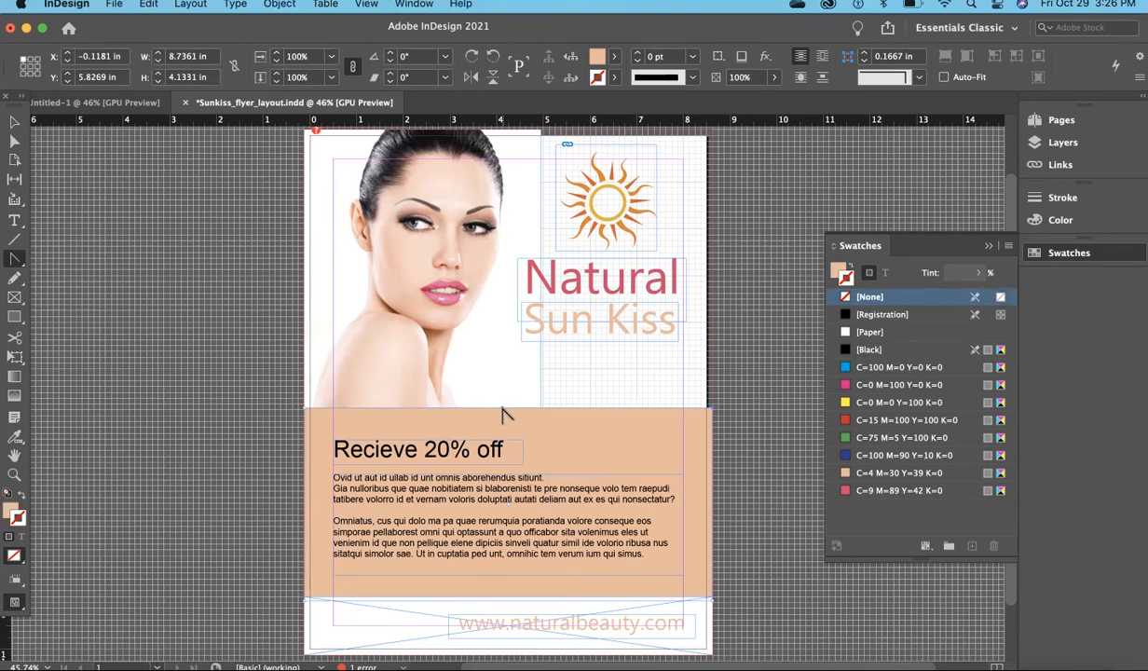
pyautogui.moveTo(503, 412); pyautogui.dragTo(340, 363)
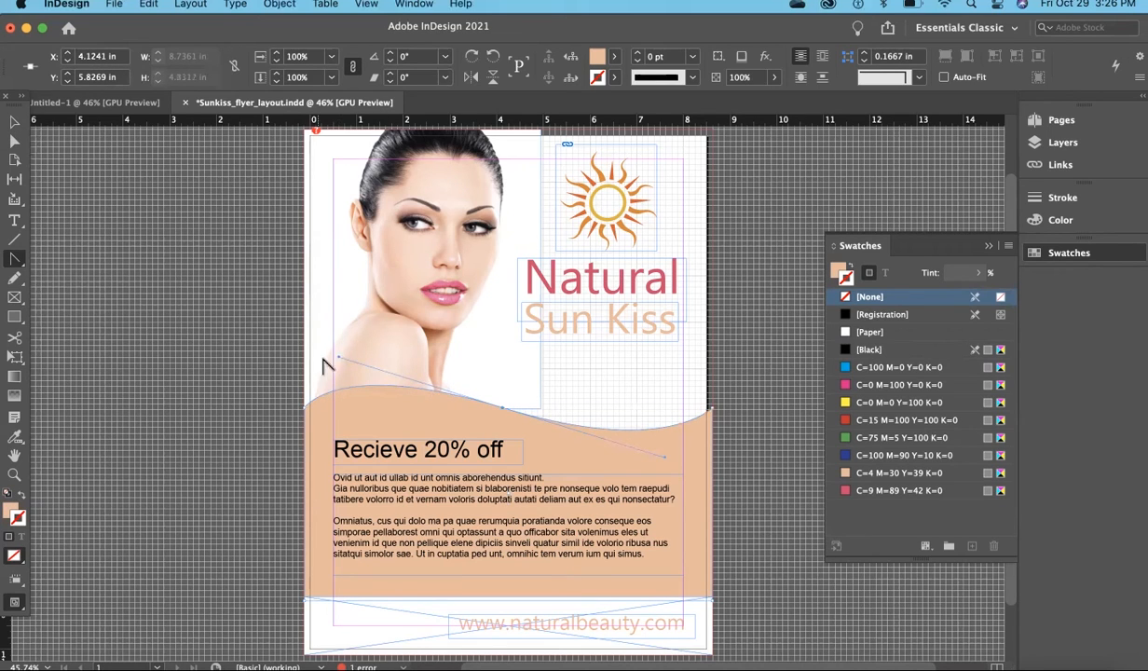
pyautogui.moveTo(337, 367); pyautogui.dragTo(338, 373)
pyautogui.click(15, 122)
pyautogui.click(130, 223)
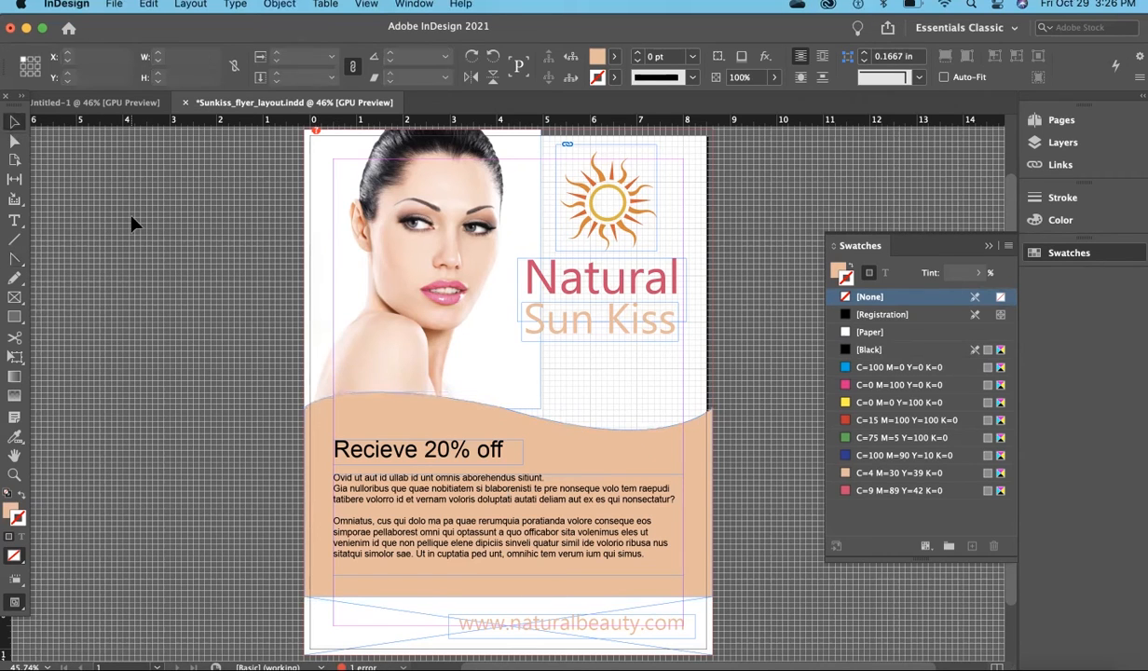
pyautogui.press('w')
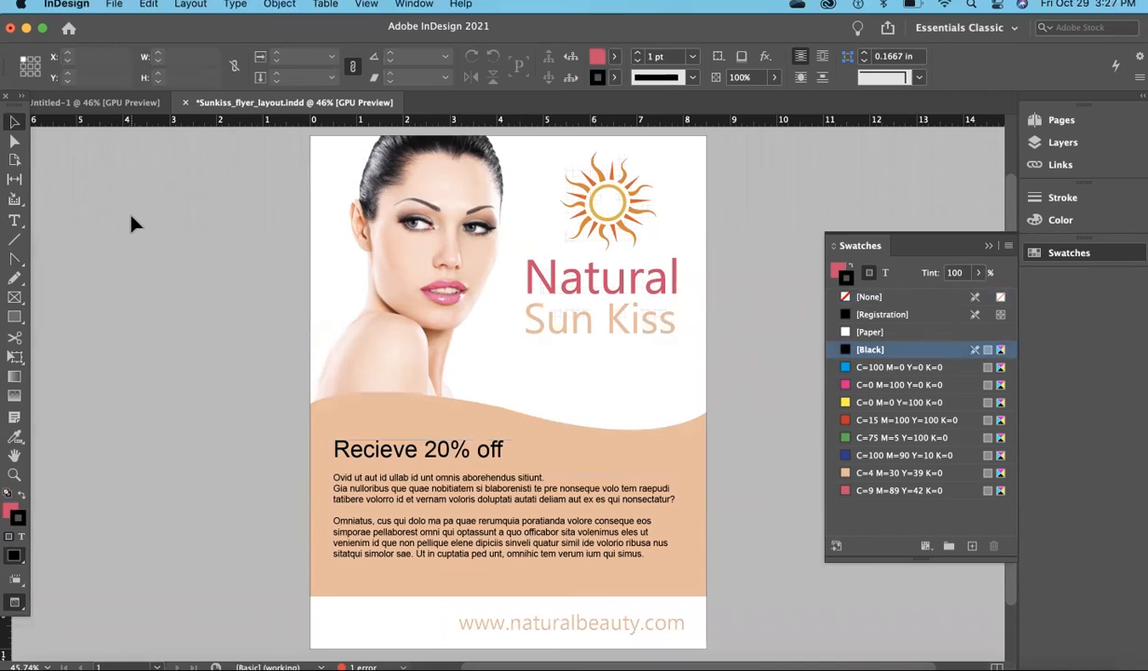
# Set the text color of the "Recieve 20% off" headline and the body text to the [Paper] swatch
pyautogui.click(419, 453)
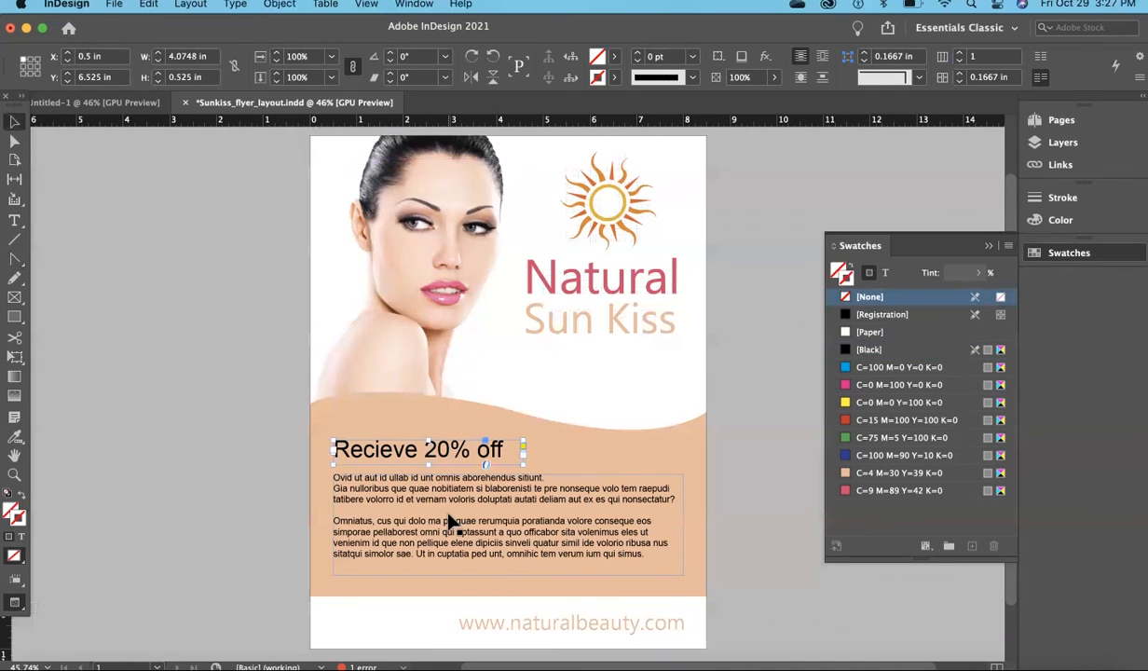
pyautogui.keyDown('shift'); pyautogui.click(450, 521); pyautogui.keyUp('shift')
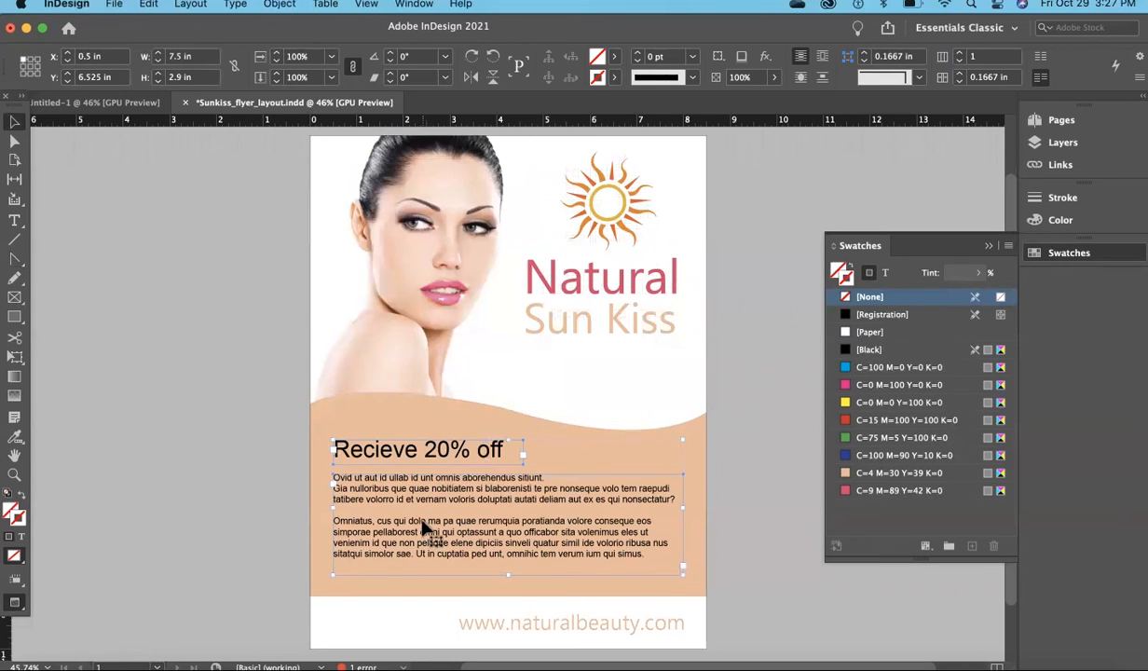
pyautogui.click(884, 273)
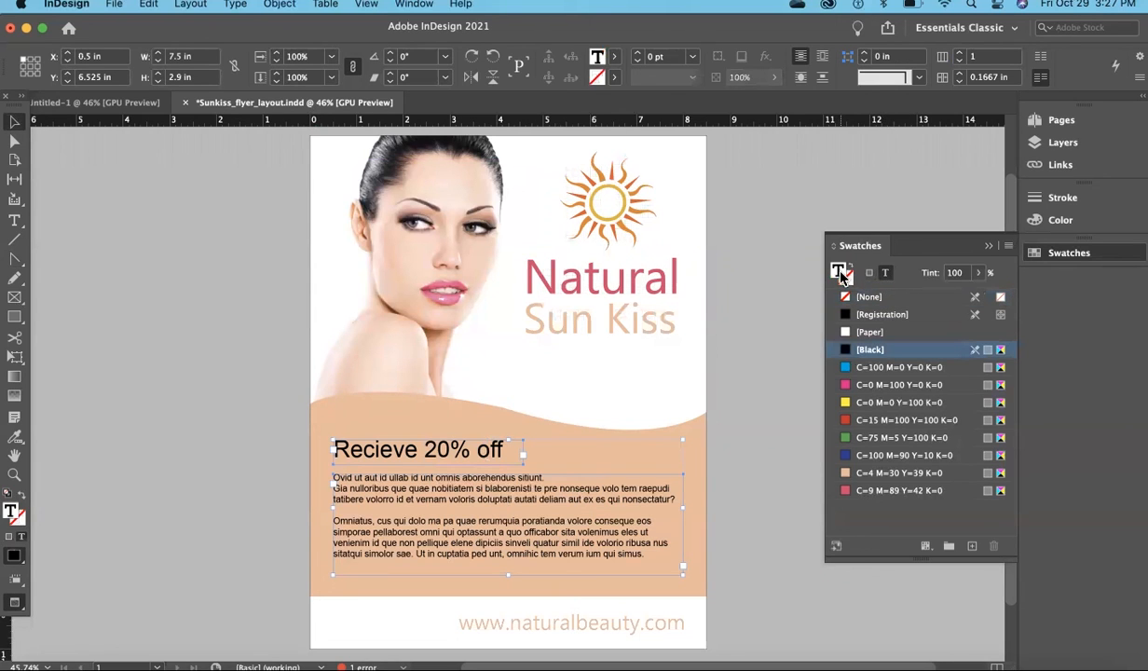
pyautogui.click(884, 332)
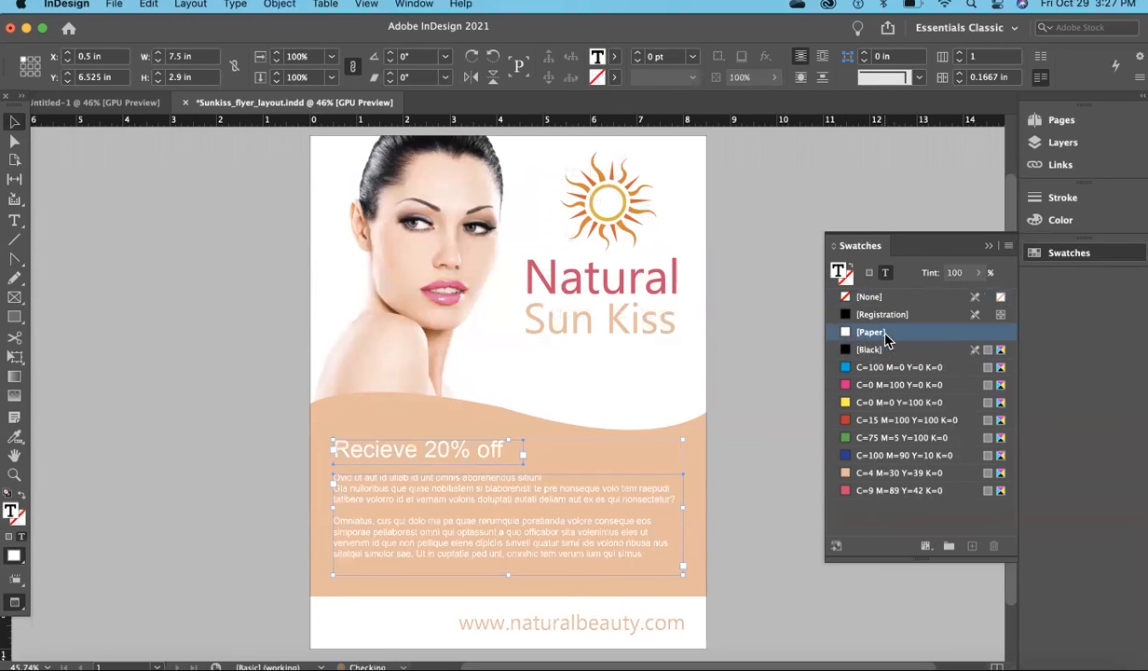
pyautogui.click(758, 408)
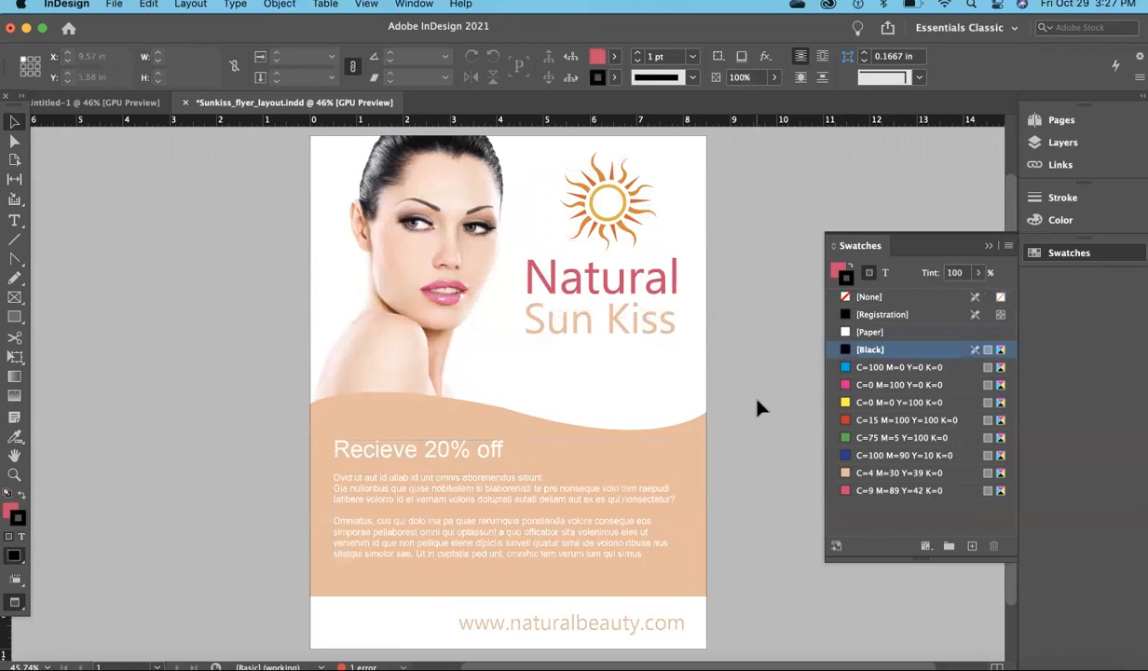